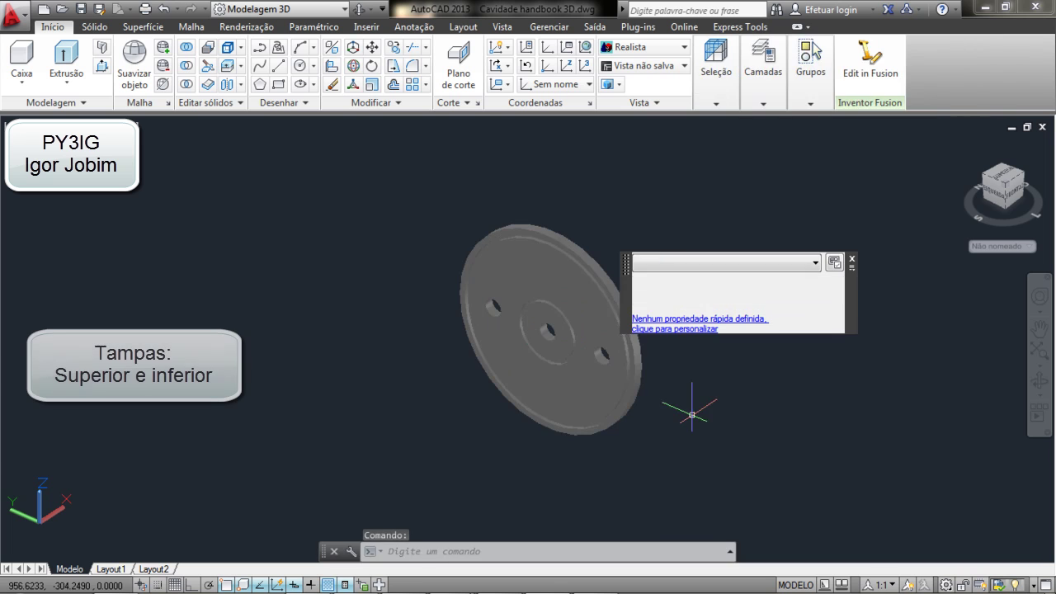
Examine the drilled cover and the undrilled cover from several angles, covering their faces and edges
left_click(1040, 383)
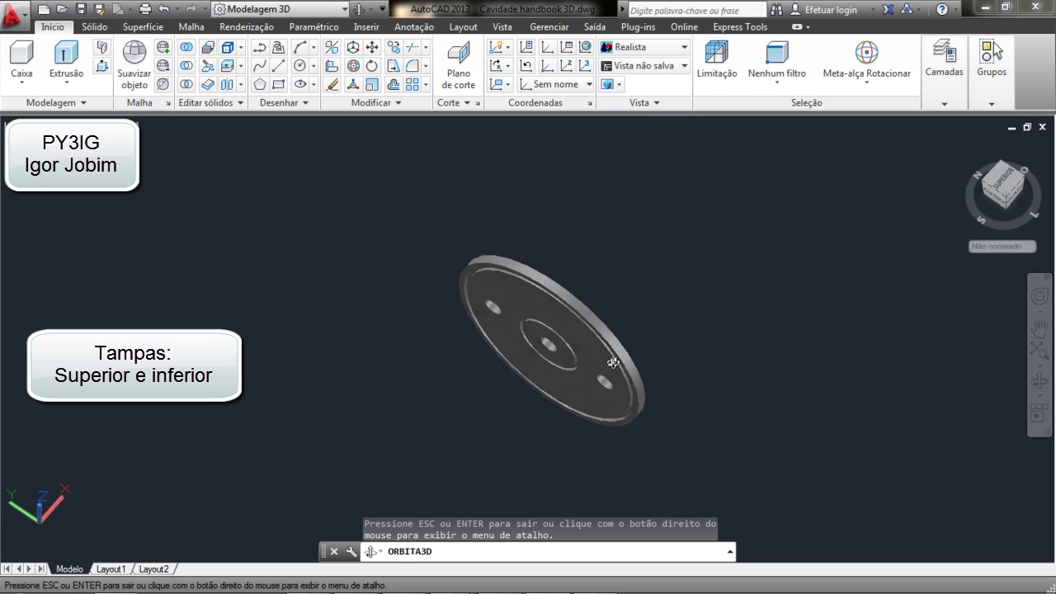
left_click_drag(629, 267, 740, 281)
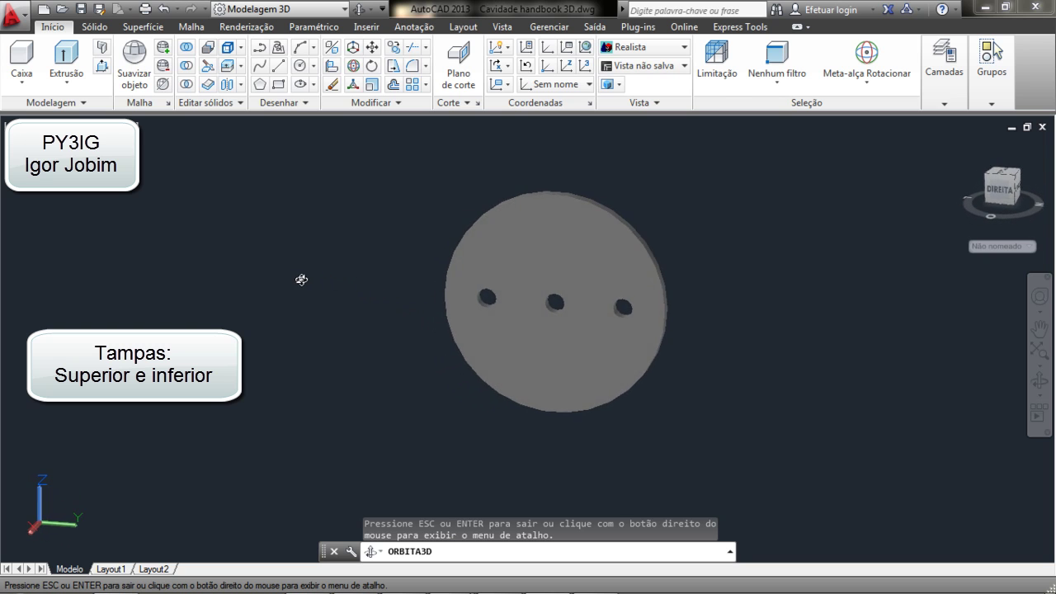
left_click_drag(274, 282, 428, 338)
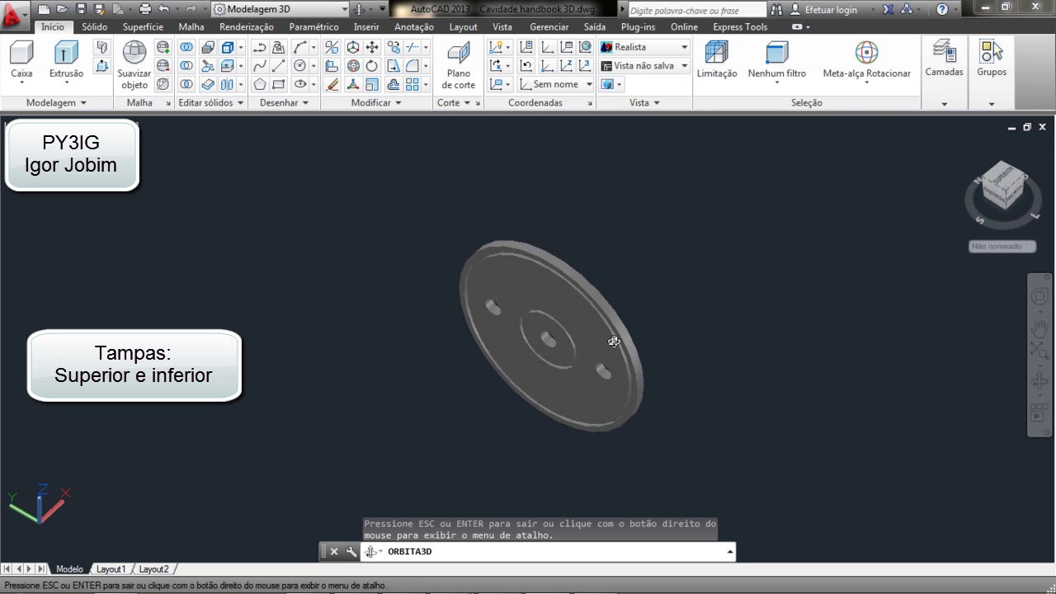
scroll(740, 250, "down", 5)
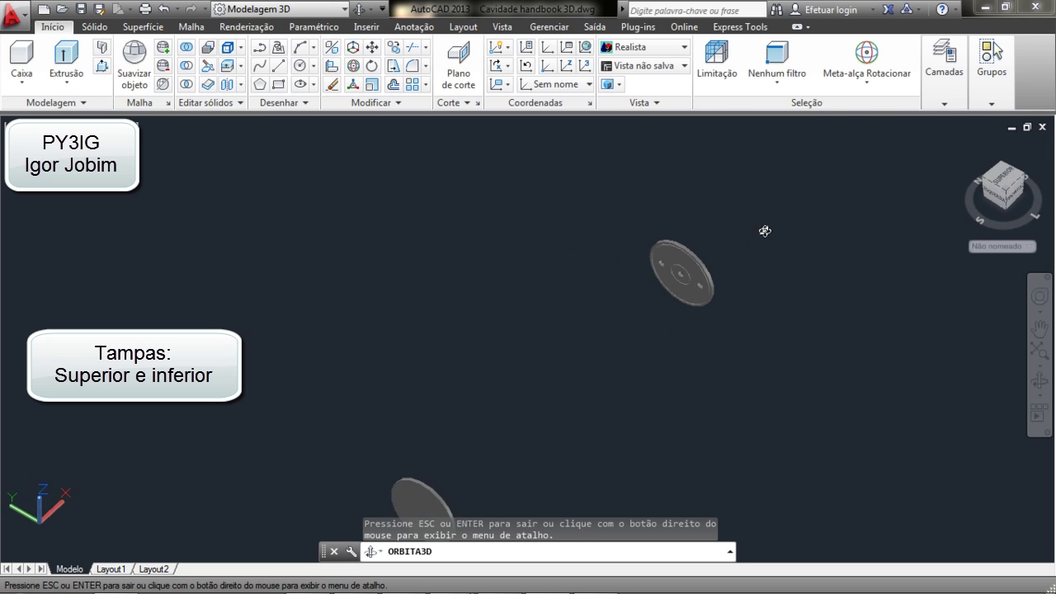
scroll(567, 435, "up", 5)
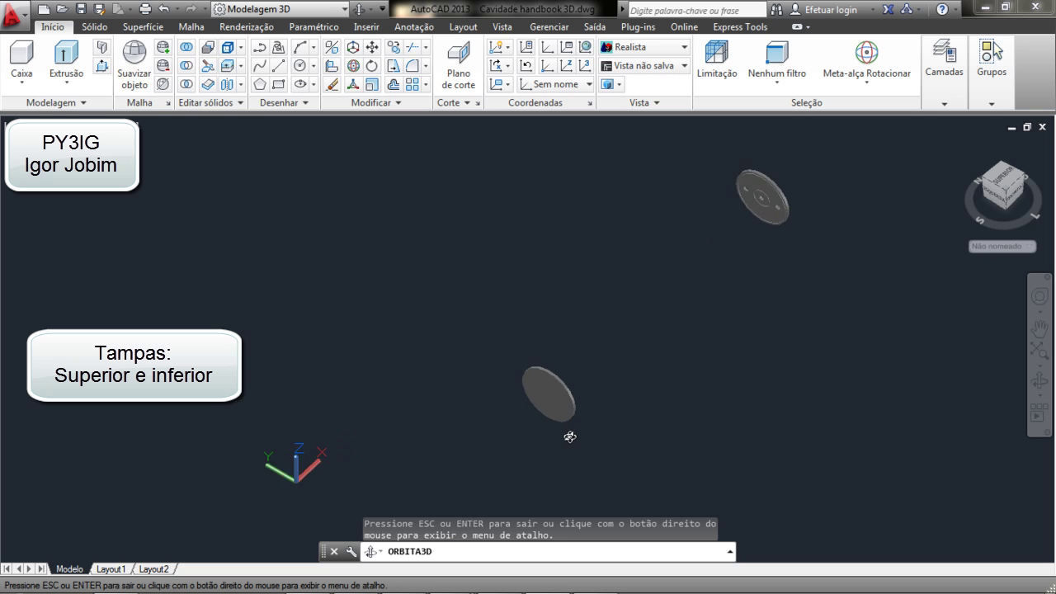
scroll(555, 429, "up", 2)
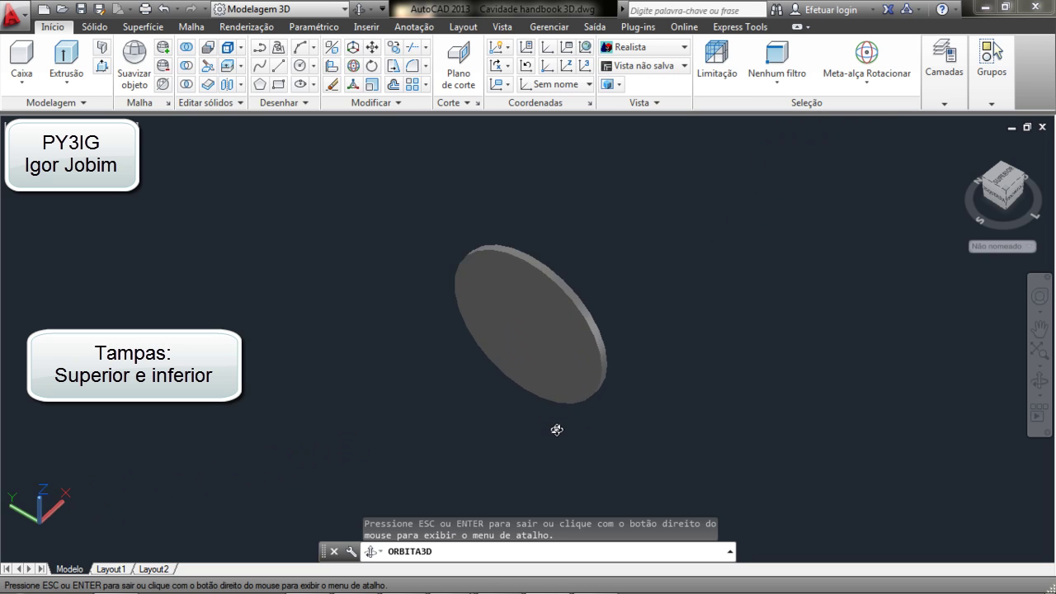
left_click_drag(617, 361, 557, 438)
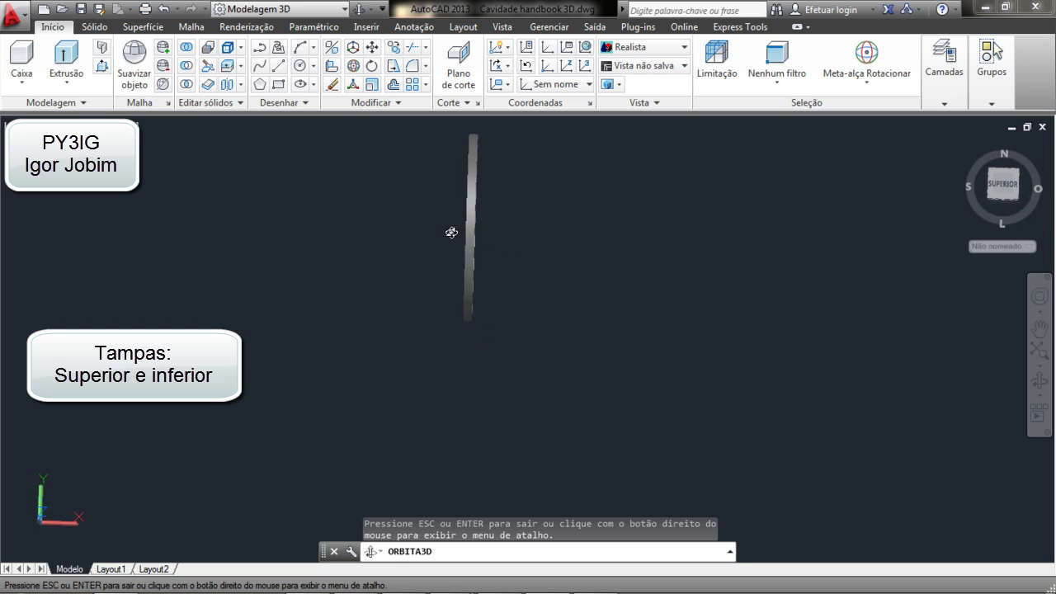
left_click_drag(424, 134, 404, 265)
left_click_drag(478, 382, 570, 308)
key("Escape")
scroll(555, 407, "down", 2)
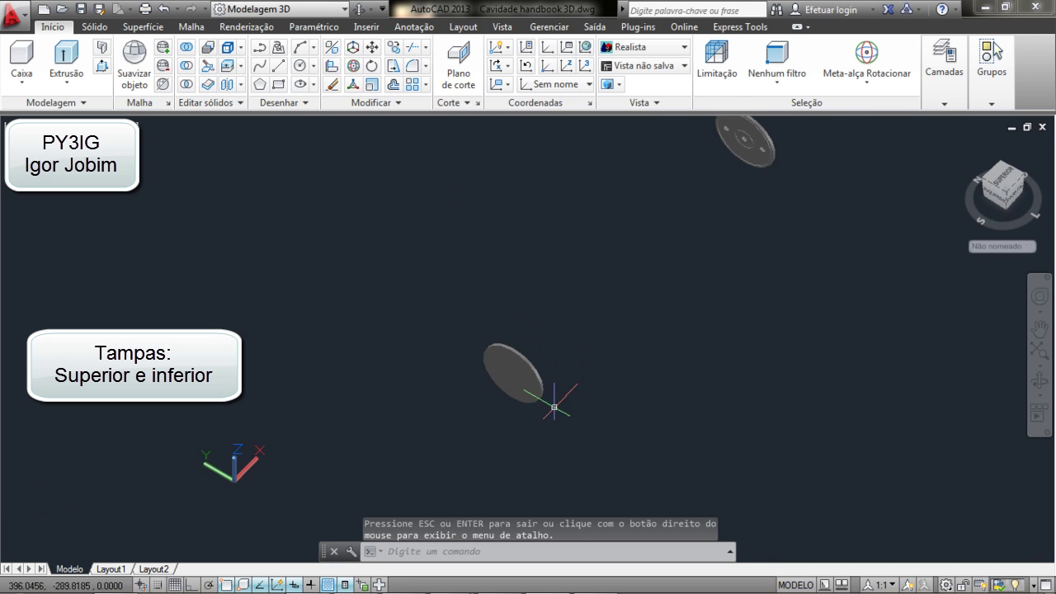
Inspect the rimmed inner face of the undrilled cover, then bring both covers back into view
left_click(1038, 383)
left_click_drag(524, 380, 188, 305)
scroll(529, 372, "up", 2)
scroll(529, 371, "up", 2)
left_click_drag(577, 227, 857, 200)
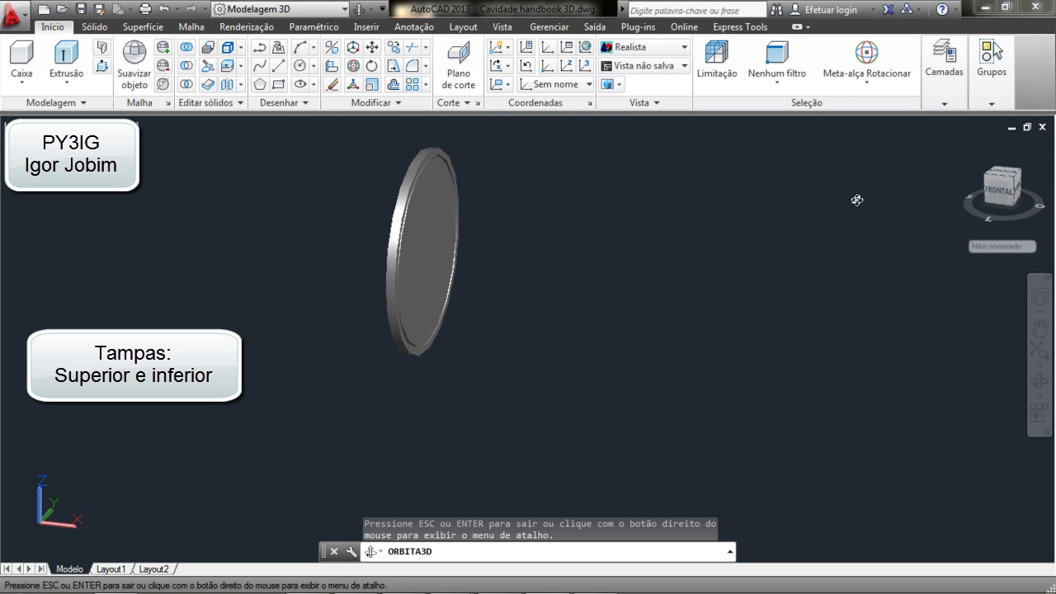
left_click_drag(533, 240, 414, 406)
left_click_drag(595, 398, 557, 251)
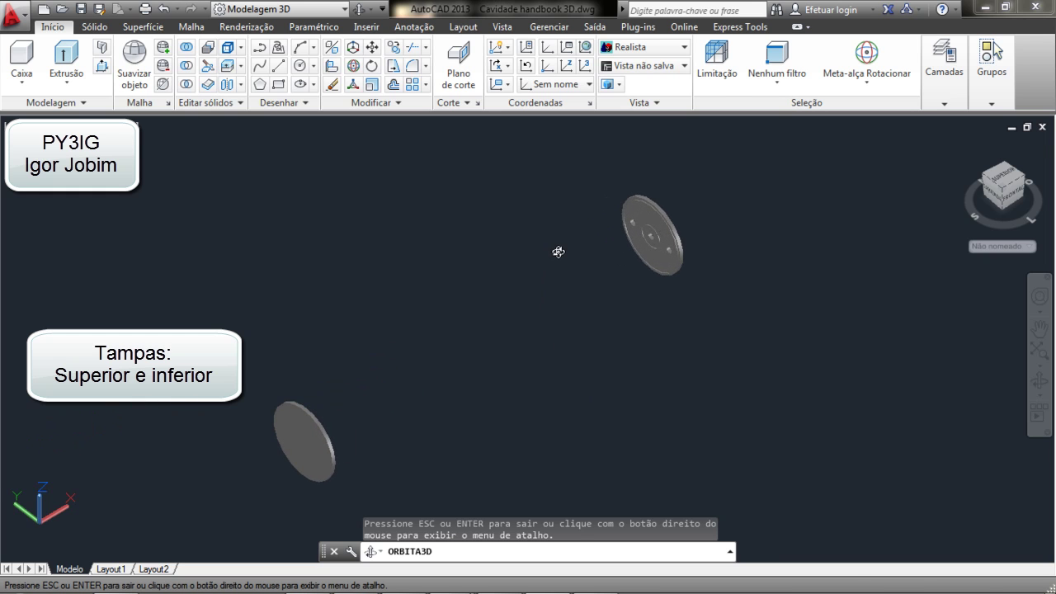
key("Escape")
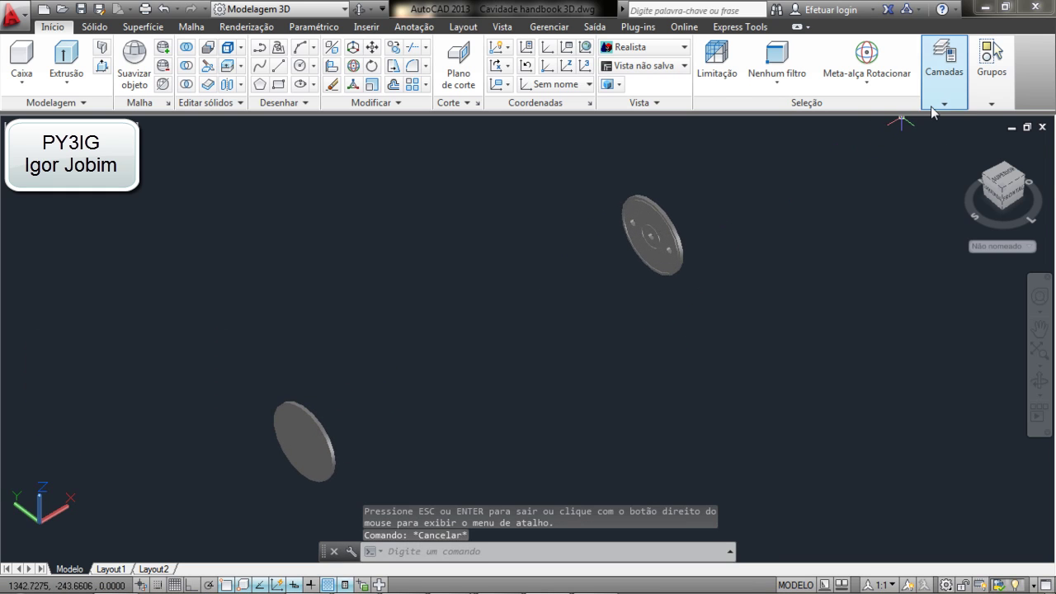
Turn on the Caixa sobre cavidade layer to show the aluminium box against the outer face of the drilled cover
left_click(1039, 380)
left_click_drag(783, 243, 607, 271)
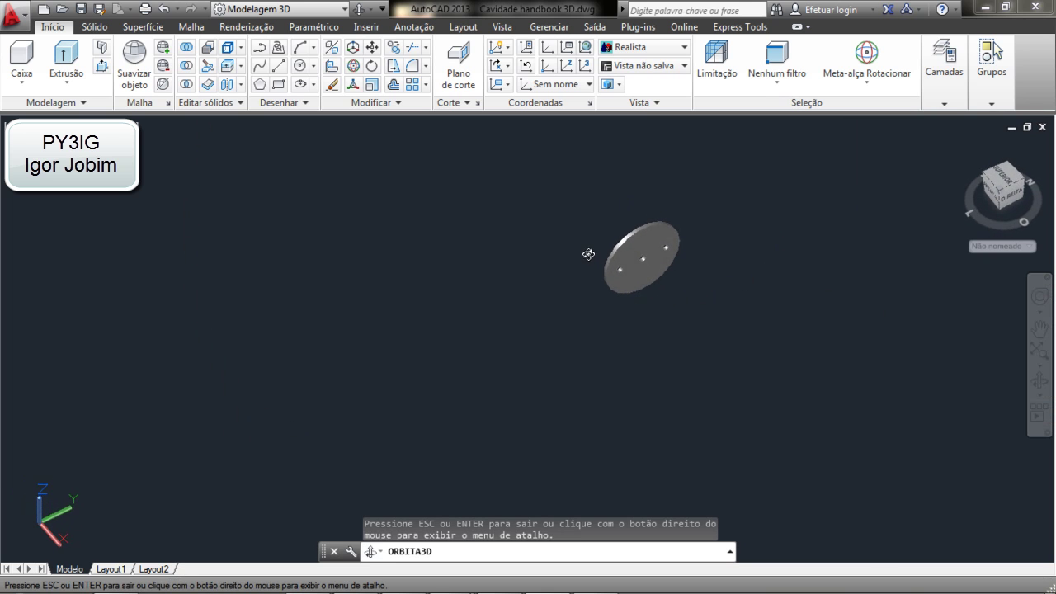
scroll(689, 214, "up", 5)
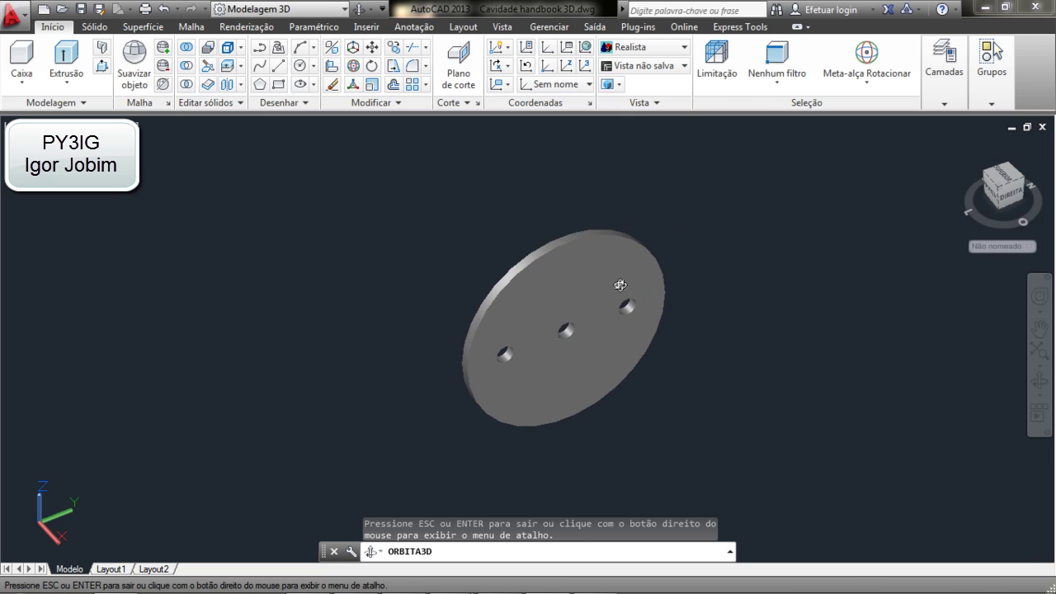
key("Escape")
mouse_move(945, 74)
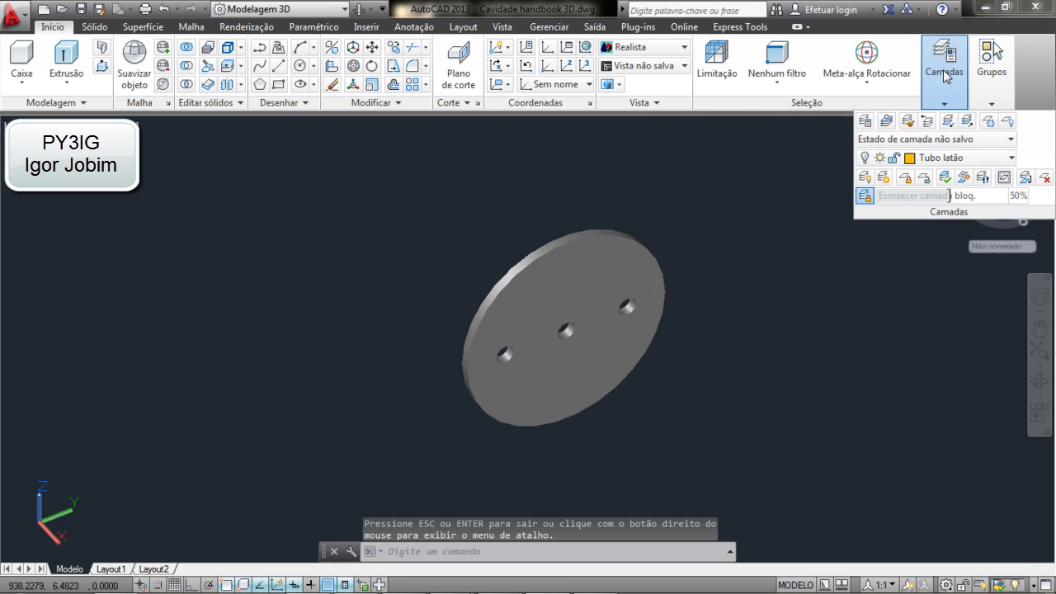
left_click(946, 158)
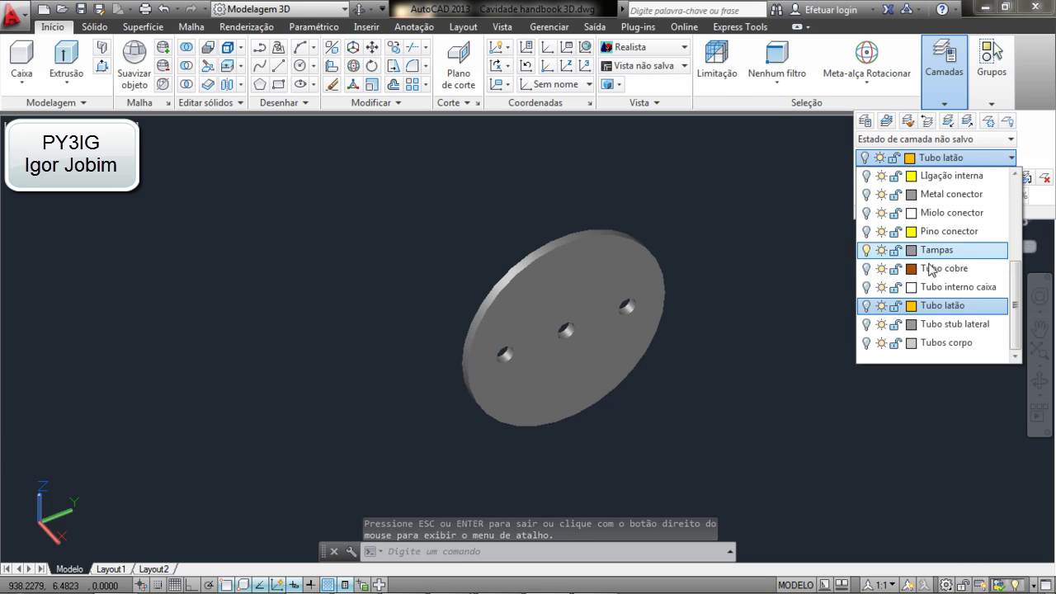
scroll(931, 269, "up", 3)
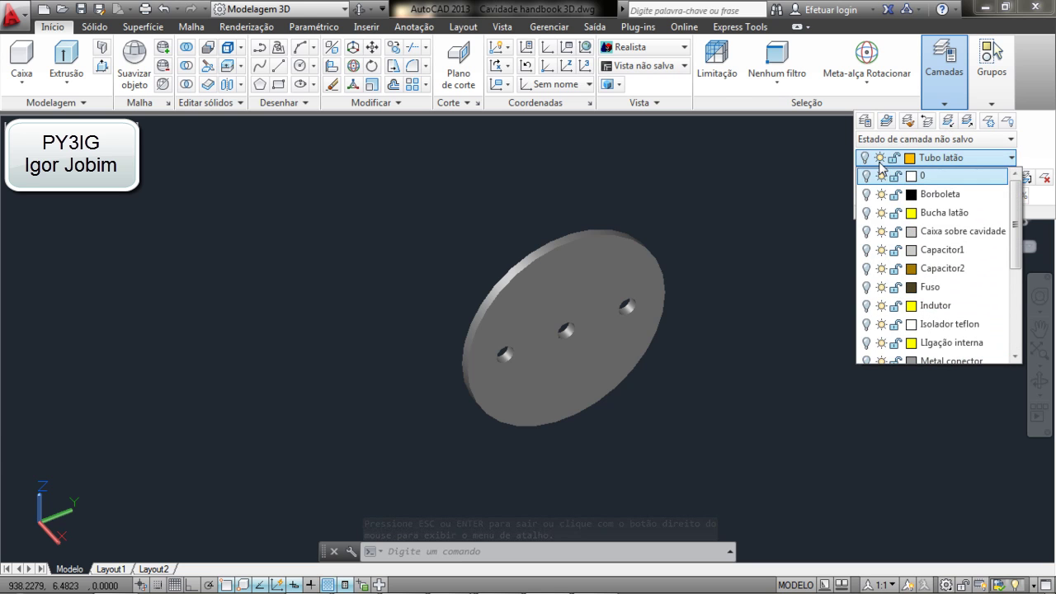
left_click(866, 233)
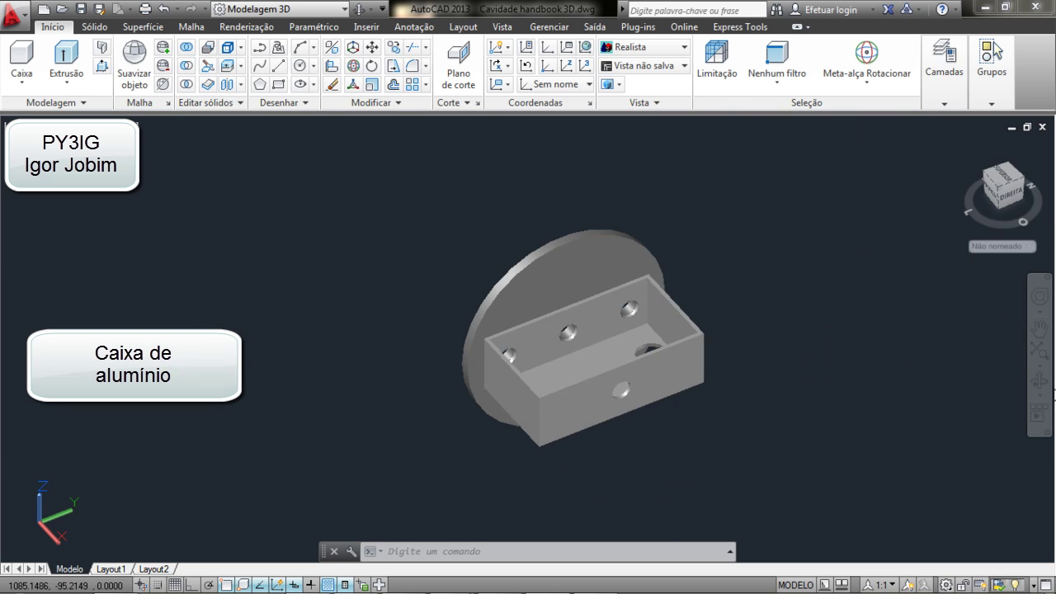
Turn on the Isolador teflon layer to show the Teflon insulators in the box wall
left_click(1039, 381)
left_click_drag(787, 365, 774, 226)
left_click_drag(722, 372, 708, 529)
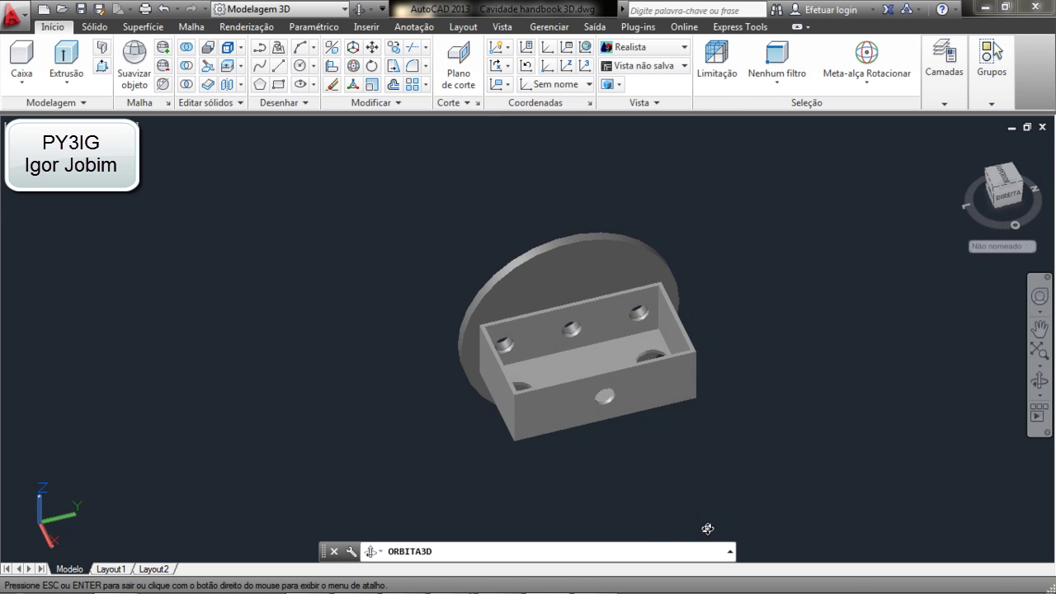
key("Escape")
left_click(940, 105)
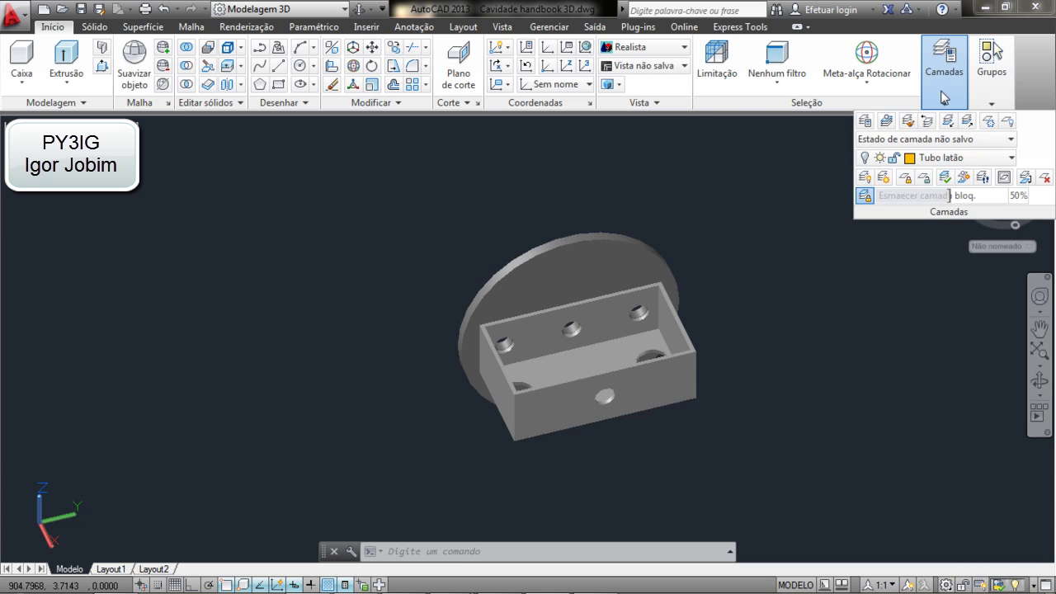
left_click(953, 159)
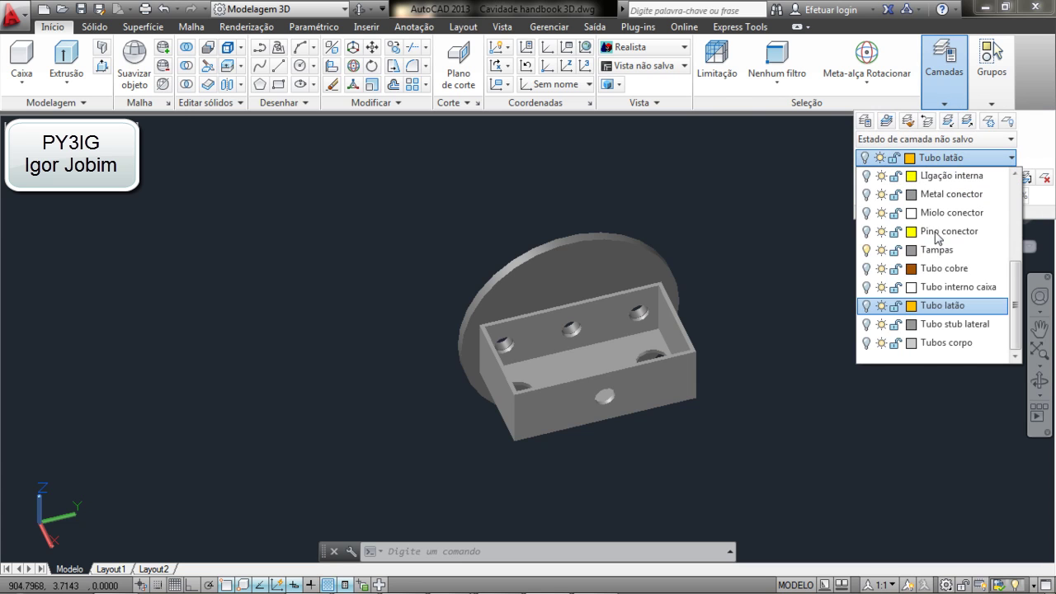
scroll(937, 237, "up", 3)
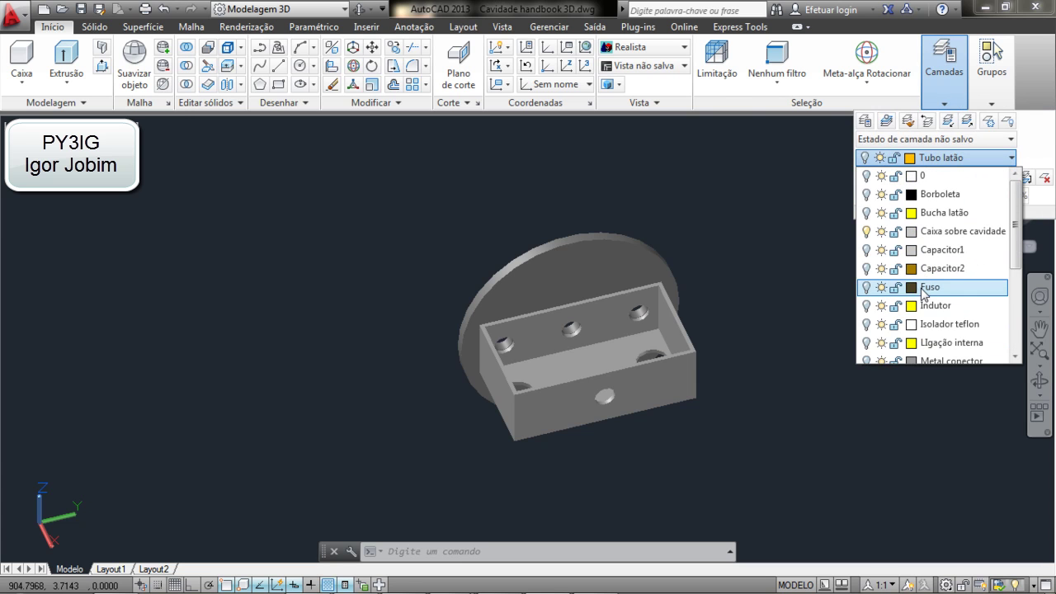
left_click(867, 326)
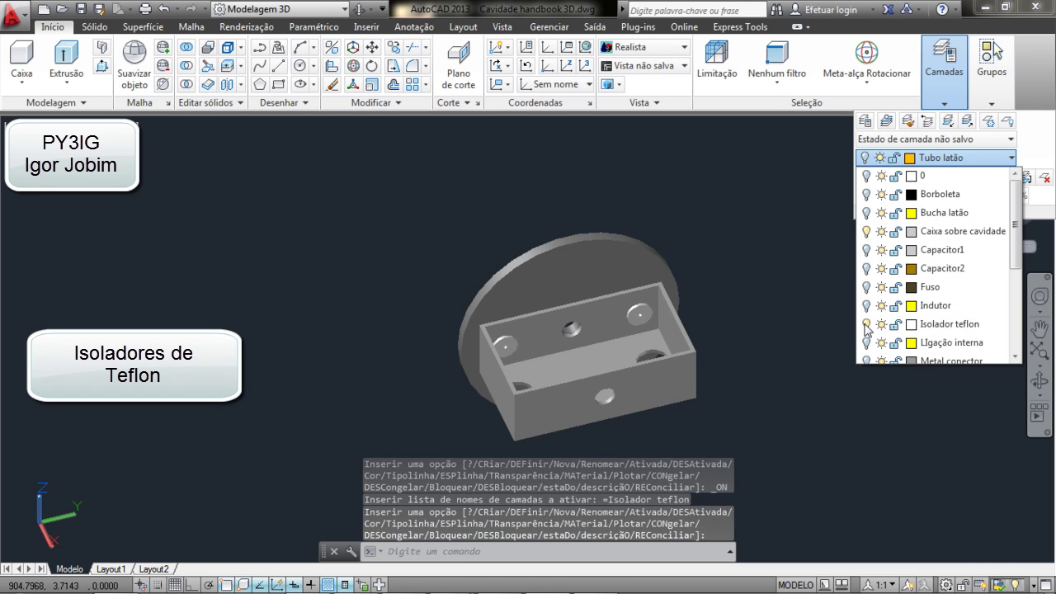
left_click(867, 326)
key("Escape")
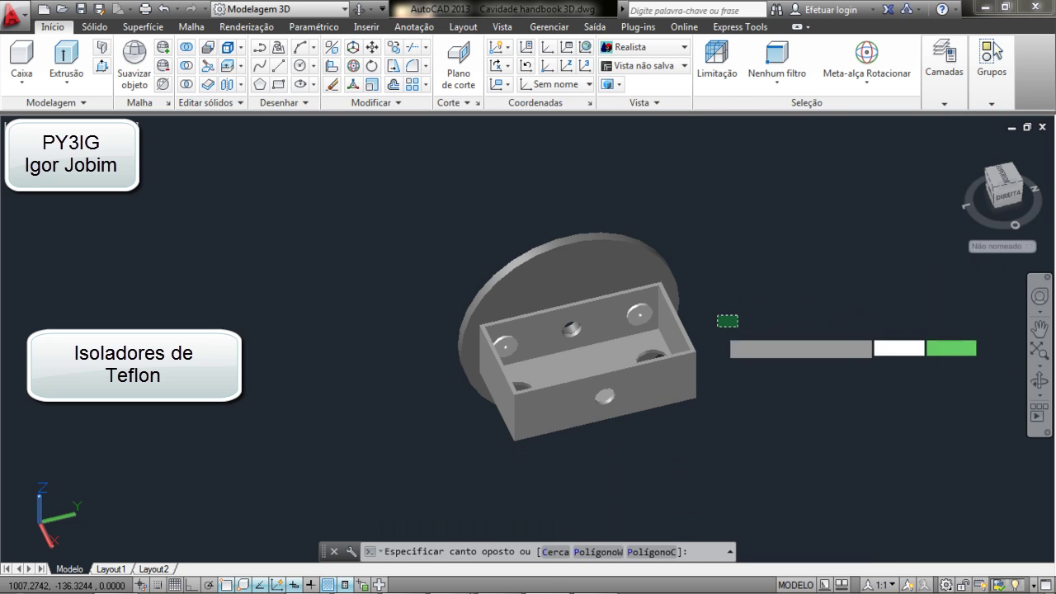
key("Escape")
Turn on the Metal conector, Miolo conector and Pino conector layers to show the type N connectors
left_click(1039, 384)
mouse_move(785, 354)
left_mouse_down()
mouse_move(676, 358)
mouse_move(578, 381)
mouse_move(479, 365)
mouse_move(431, 339)
mouse_move(395, 278)
mouse_move(405, 297)
mouse_move(385, 315)
mouse_move(356, 306)
mouse_move(356, 276)
mouse_move(323, 290)
mouse_move(335, 351)
mouse_move(490, 421)
mouse_move(584, 434)
mouse_move(692, 392)
mouse_move(747, 311)
mouse_move(700, 313)
mouse_move(704, 349)
mouse_move(771, 362)
left_mouse_up()
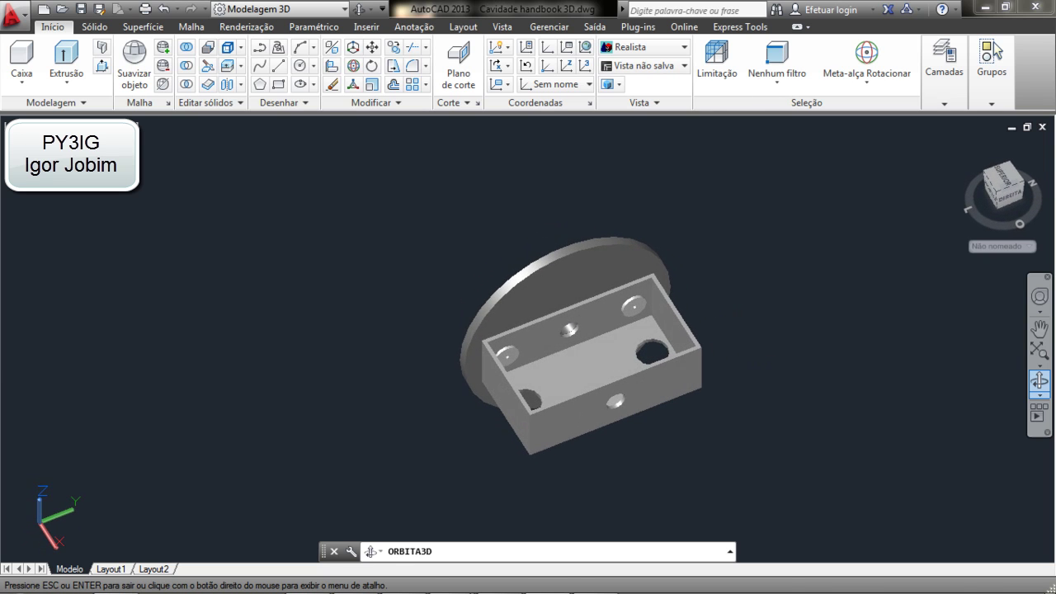
key("Escape")
mouse_move(949, 90)
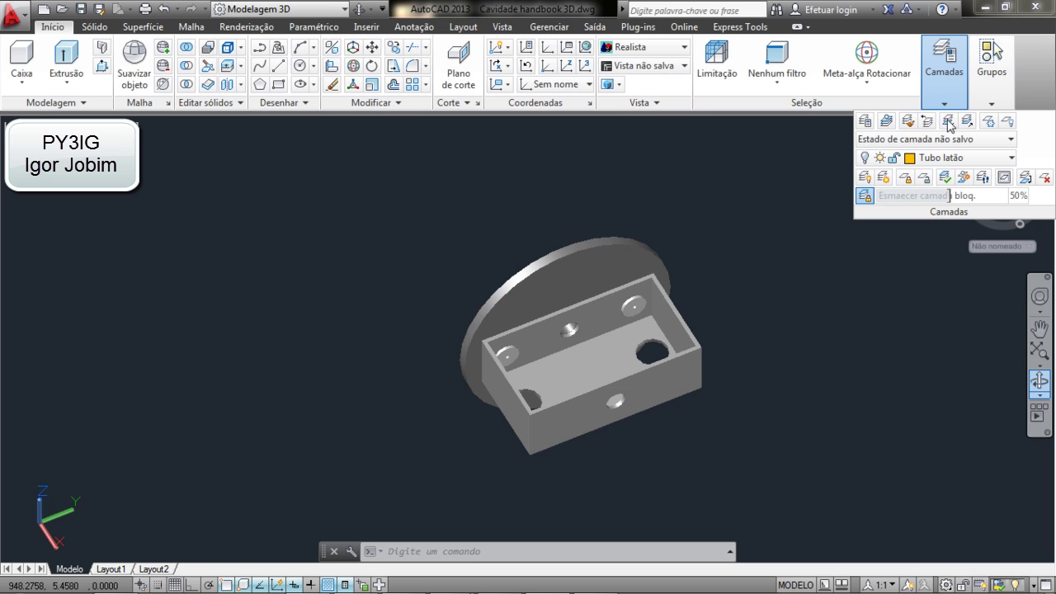
left_click(948, 157)
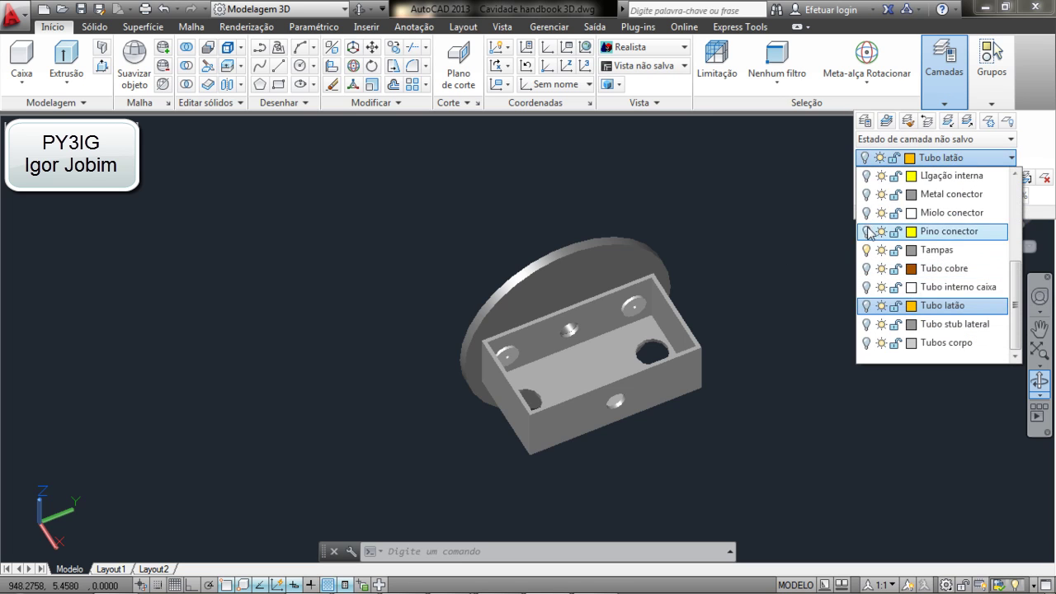
left_click(864, 195)
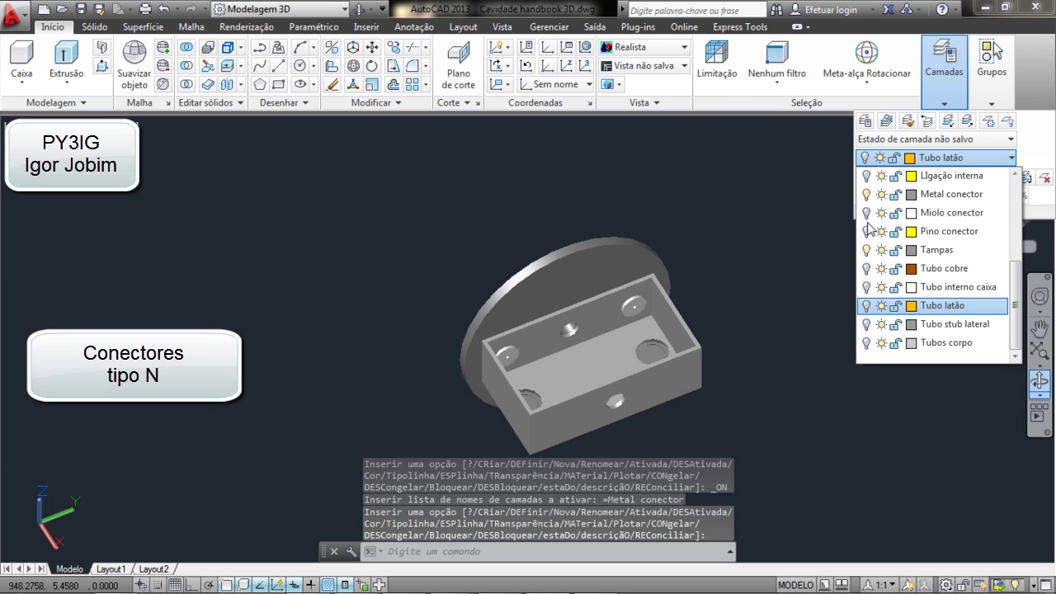
left_click(747, 257)
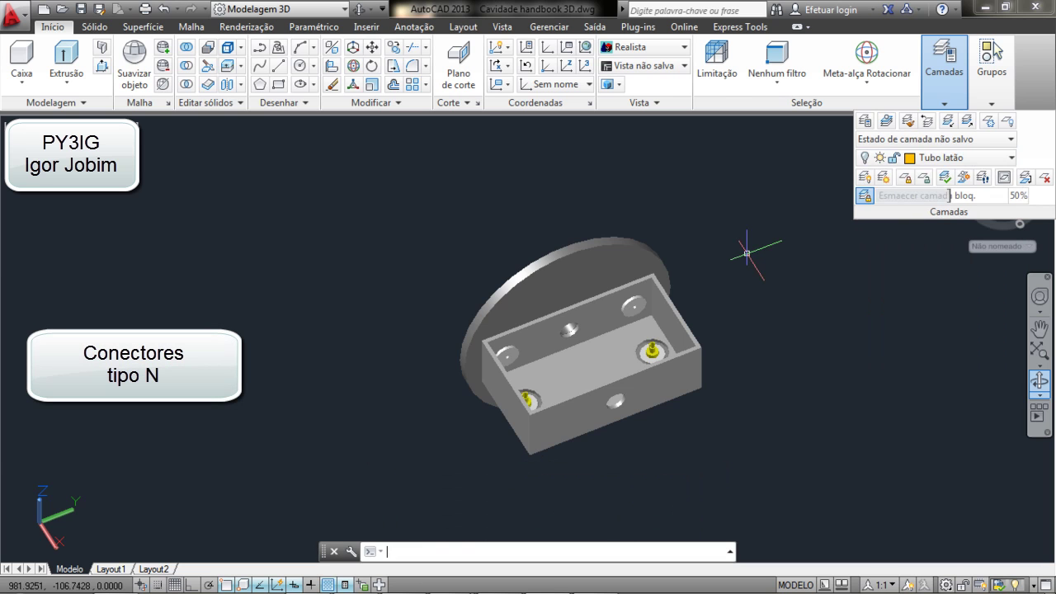
Examine the type N connectors from underneath the box and from inside it
left_click(1040, 384)
left_click_drag(781, 380, 811, 373)
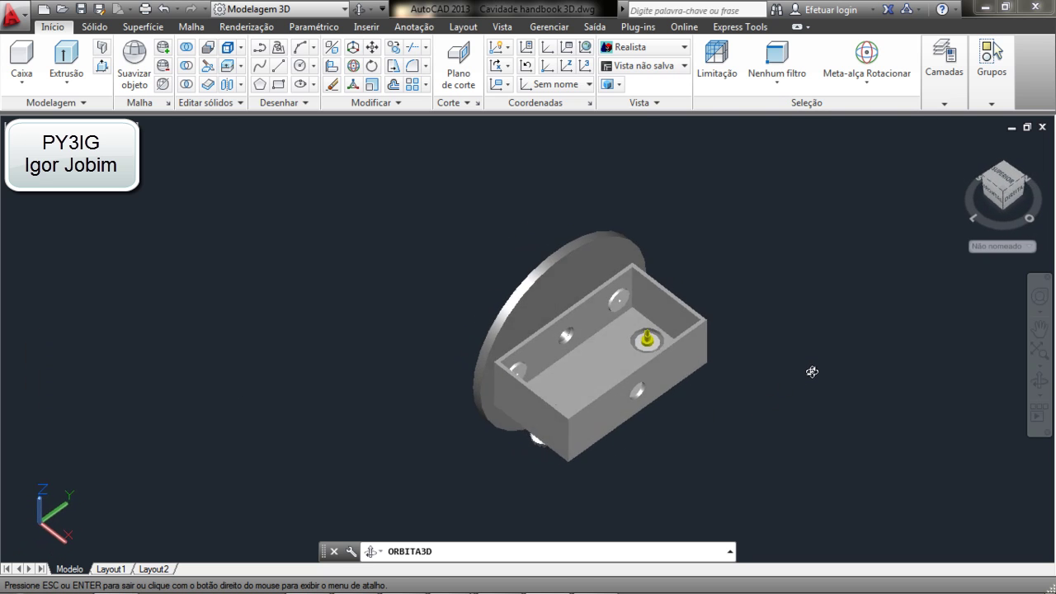
left_click_drag(791, 305, 702, 216)
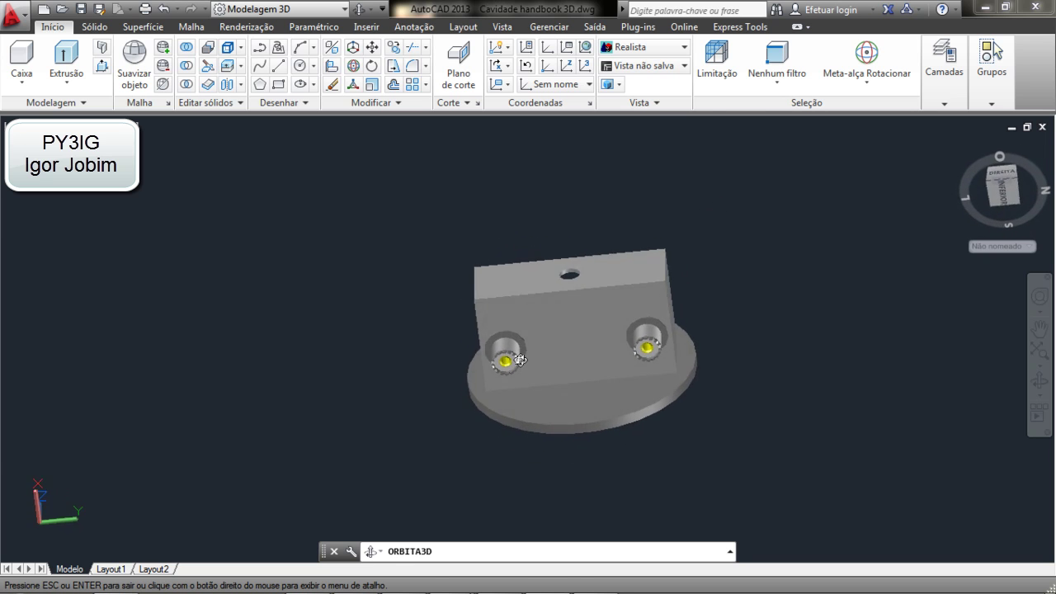
left_click_drag(593, 375, 553, 523)
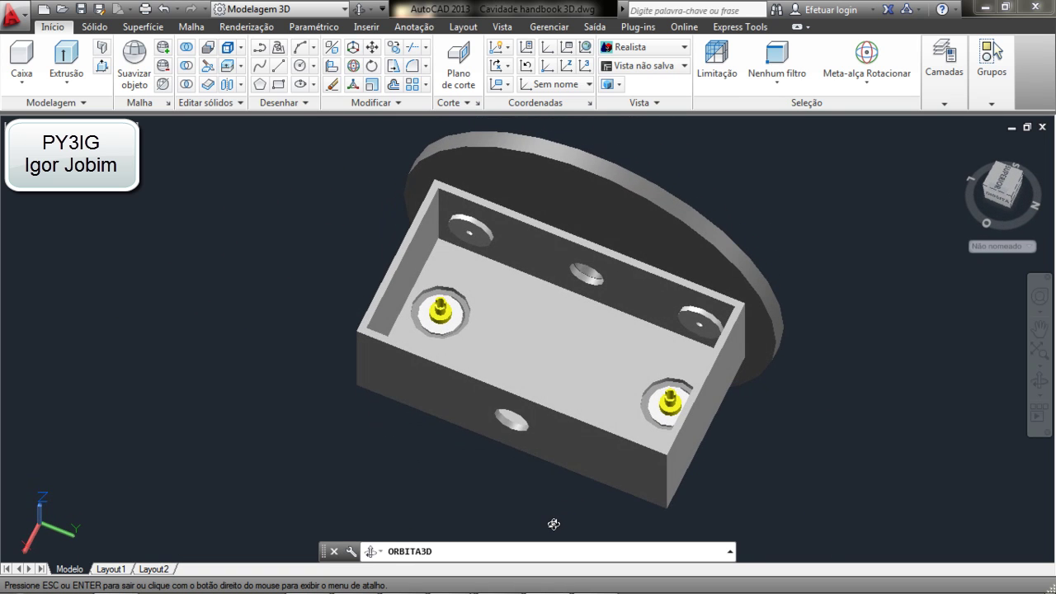
key("Escape")
scroll(594, 478, "down", 5)
scroll(594, 479, "up", 4)
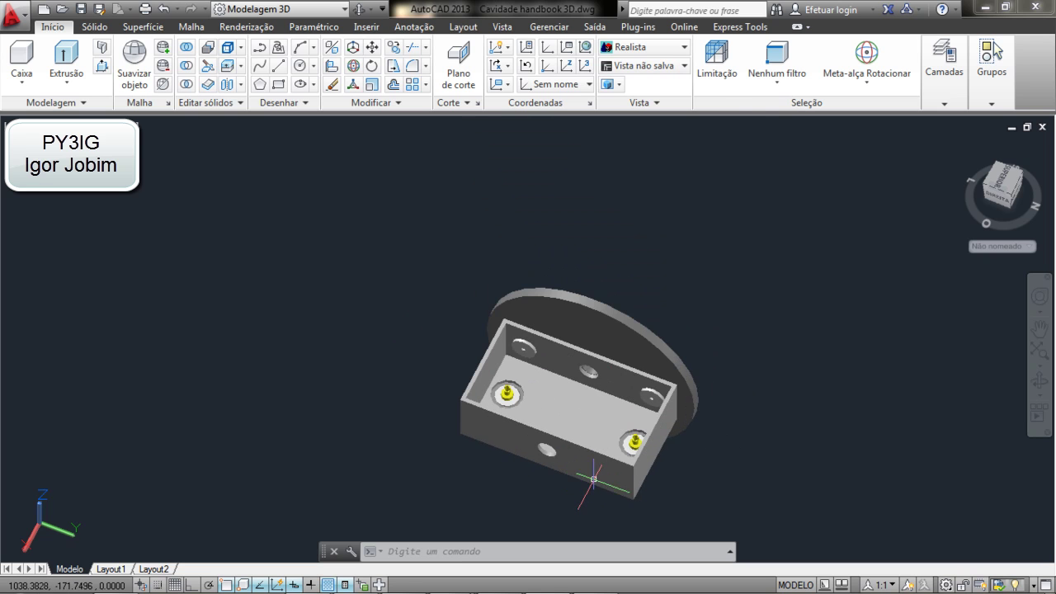
Turn on the LIgação interna layer to show the internal wires from the connectors through the insulators
left_click(945, 89)
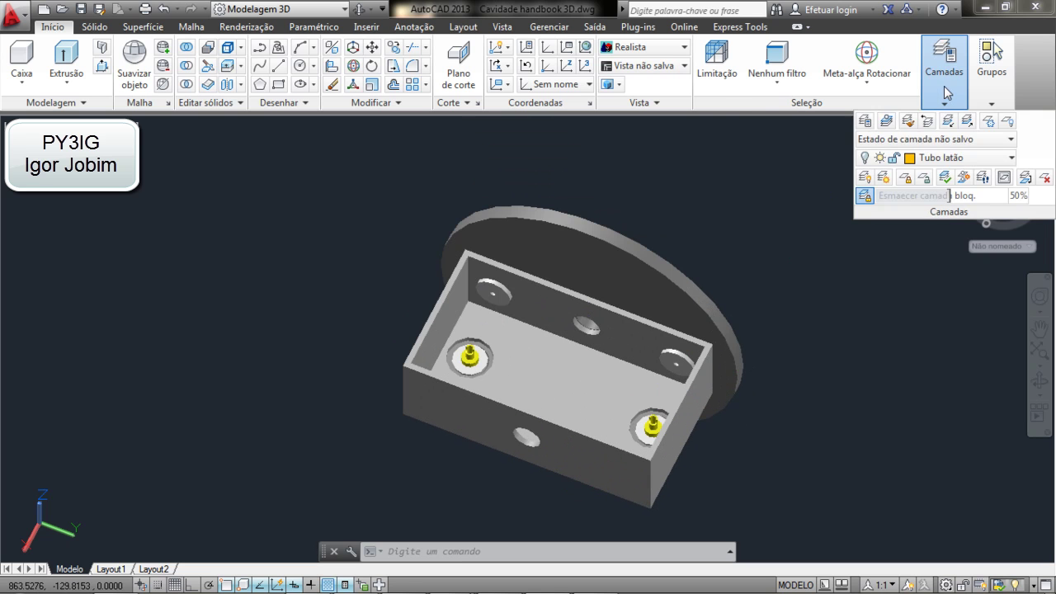
left_click(945, 161)
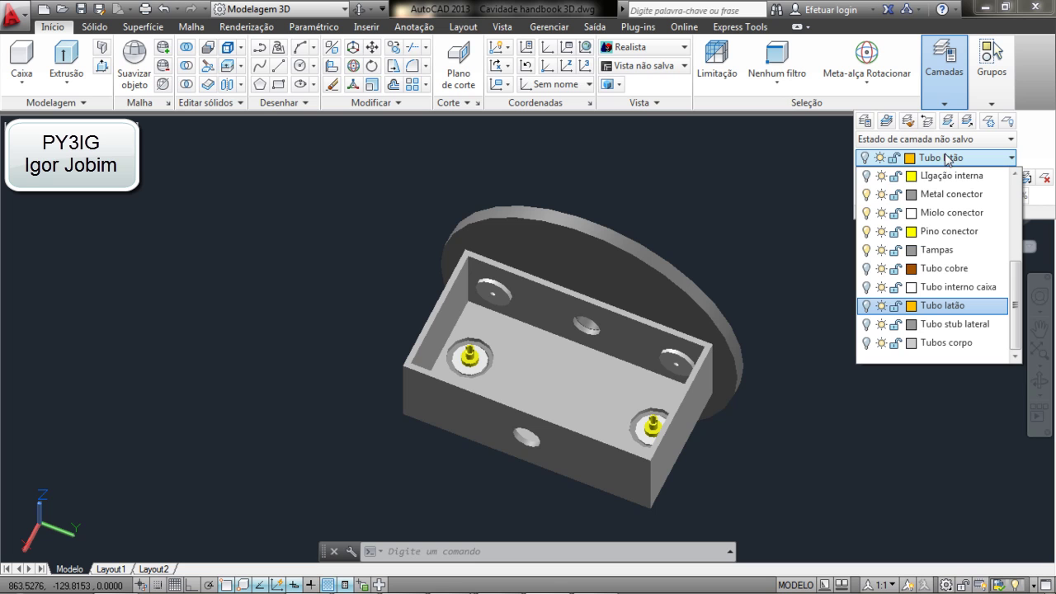
left_click(869, 180)
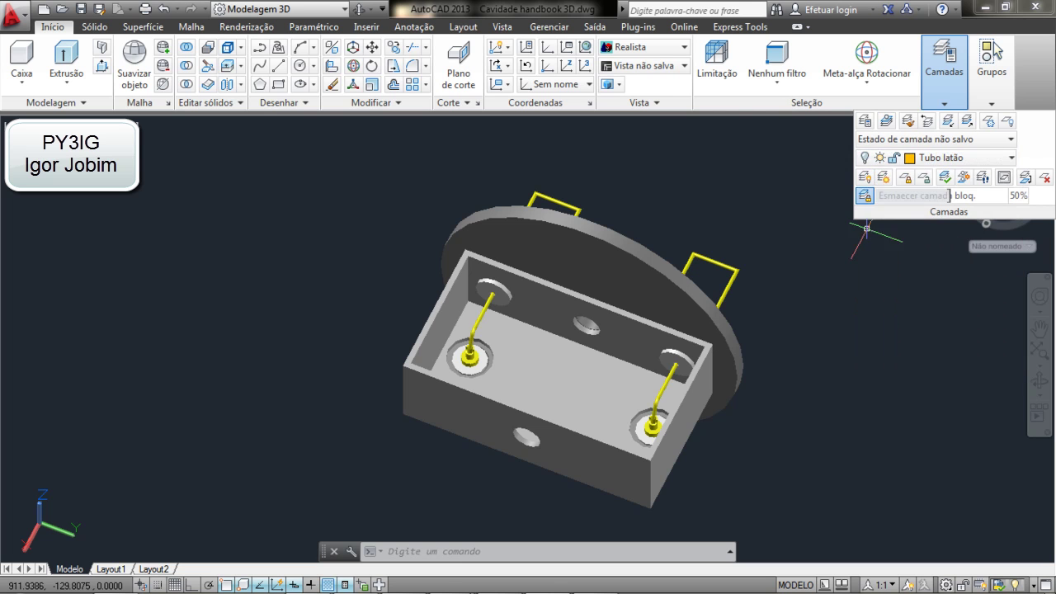
Examine the yellow wire loops on the outer face of the round cover, including their solder points, and the wiring inside the box
left_click(1040, 381)
left_click_drag(853, 420, 425, 361)
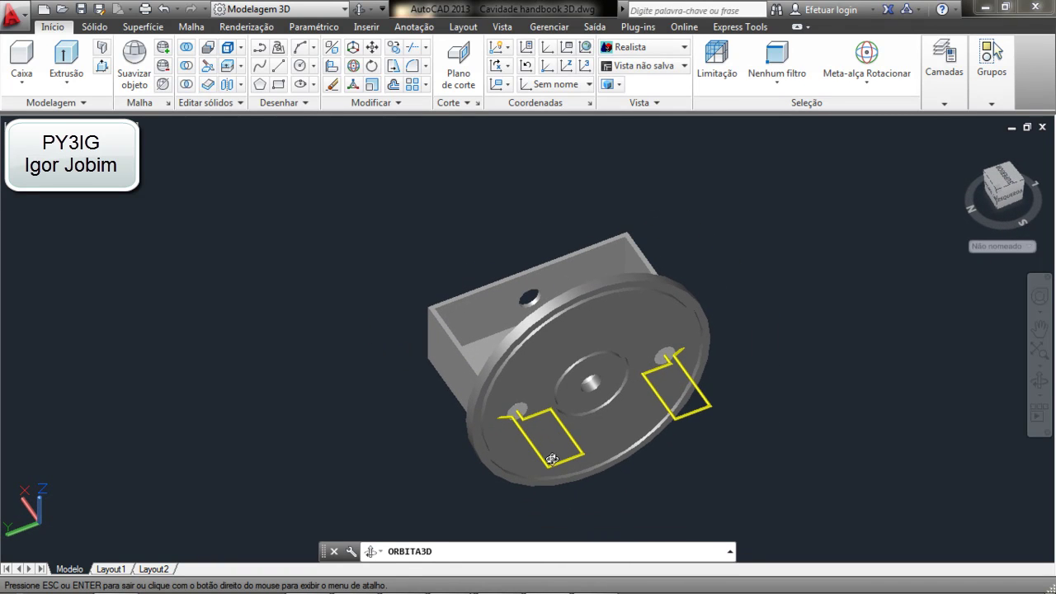
scroll(619, 498, "up", 2)
left_click_drag(609, 466, 487, 436)
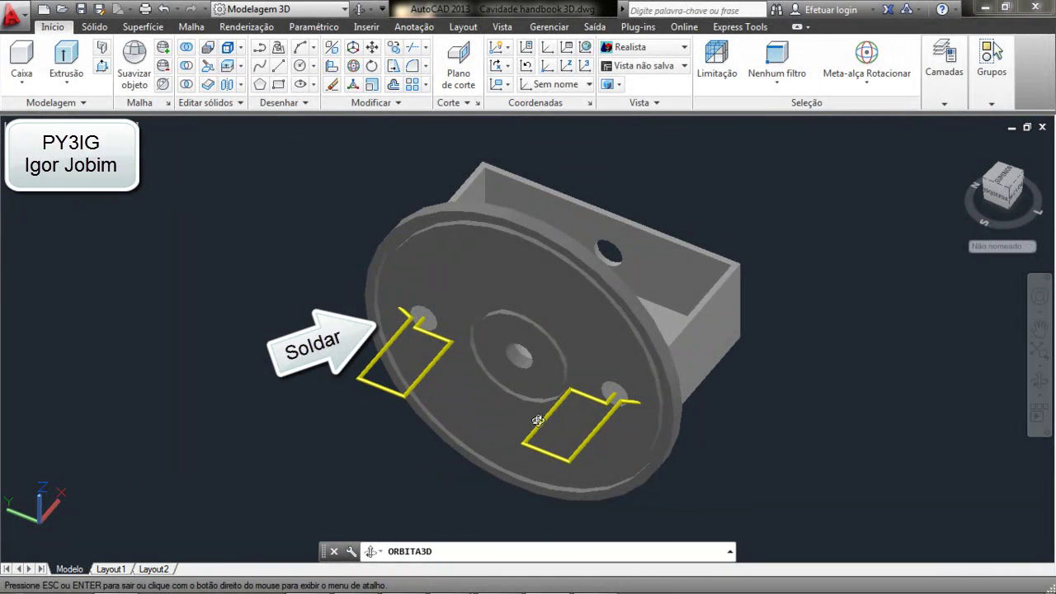
scroll(742, 379, "down", 3)
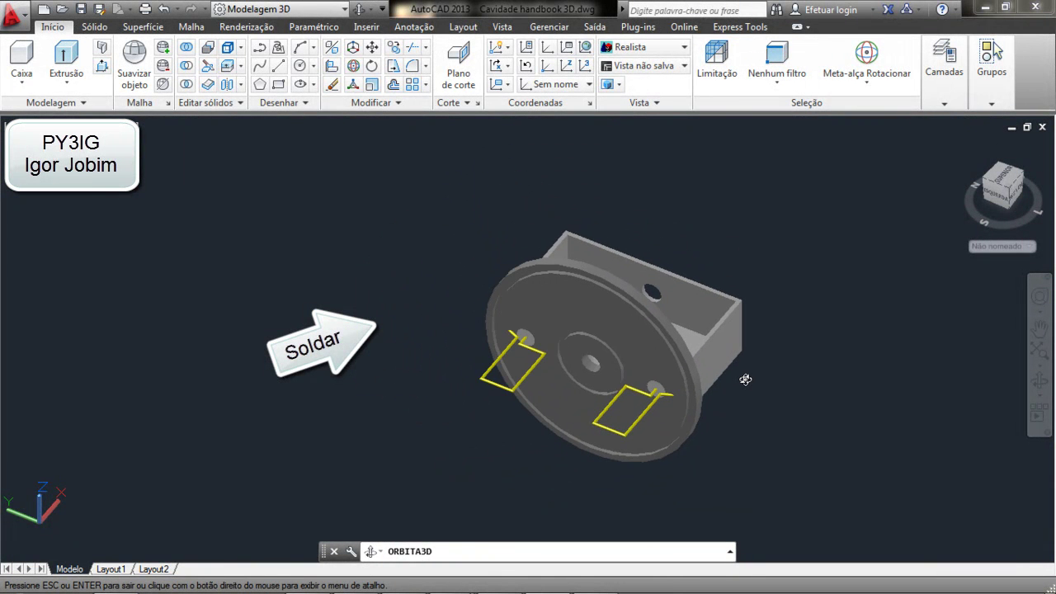
left_click_drag(746, 383, 547, 408)
key("Escape")
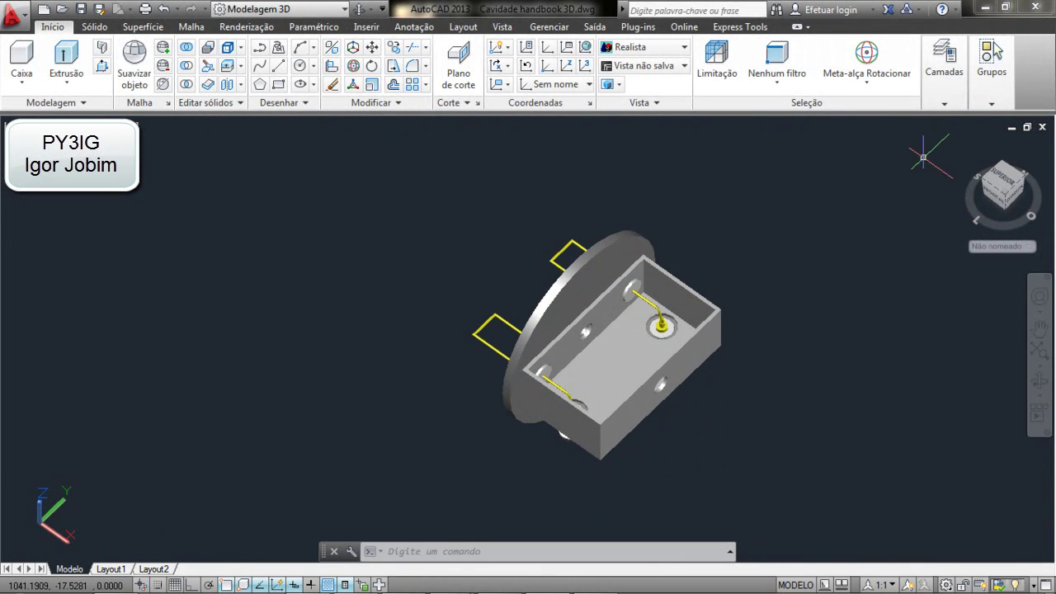
Turn on the Tubo interno caixa layer to show the inner tube crossing the box, and view it from another angle
mouse_move(945, 89)
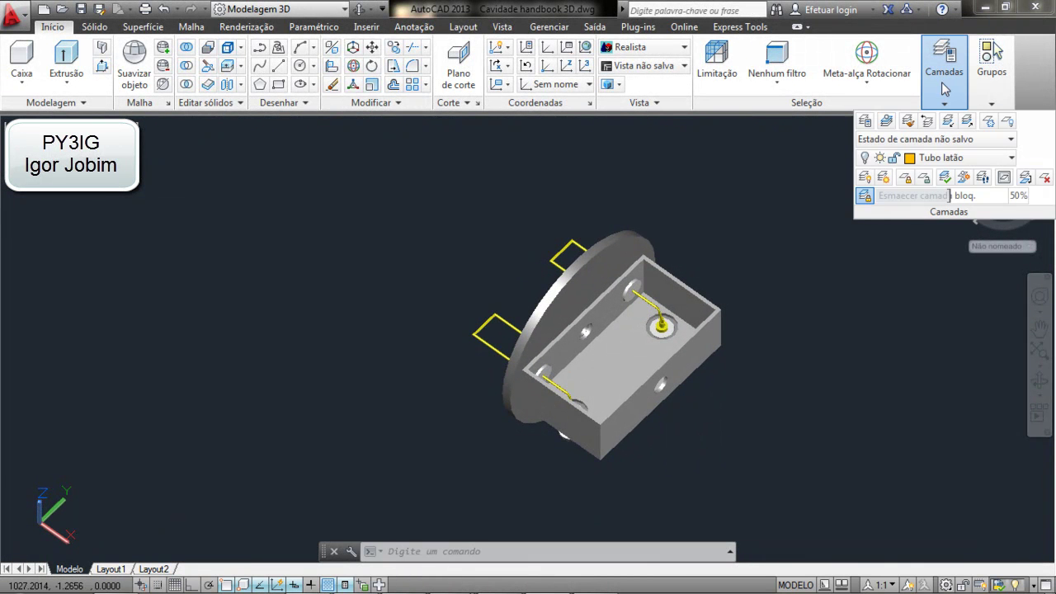
left_click(945, 158)
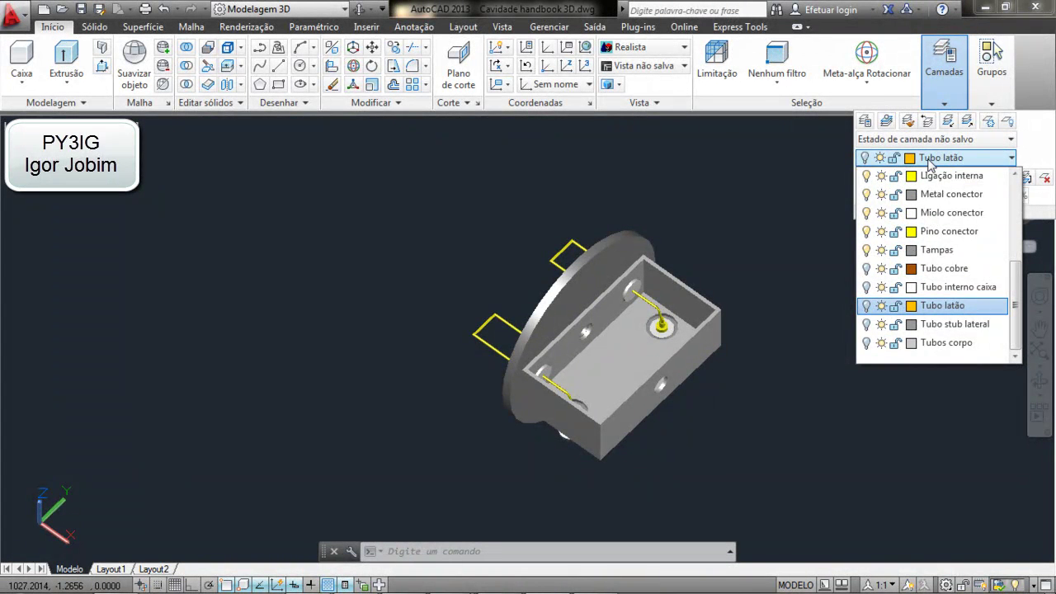
left_click(866, 287)
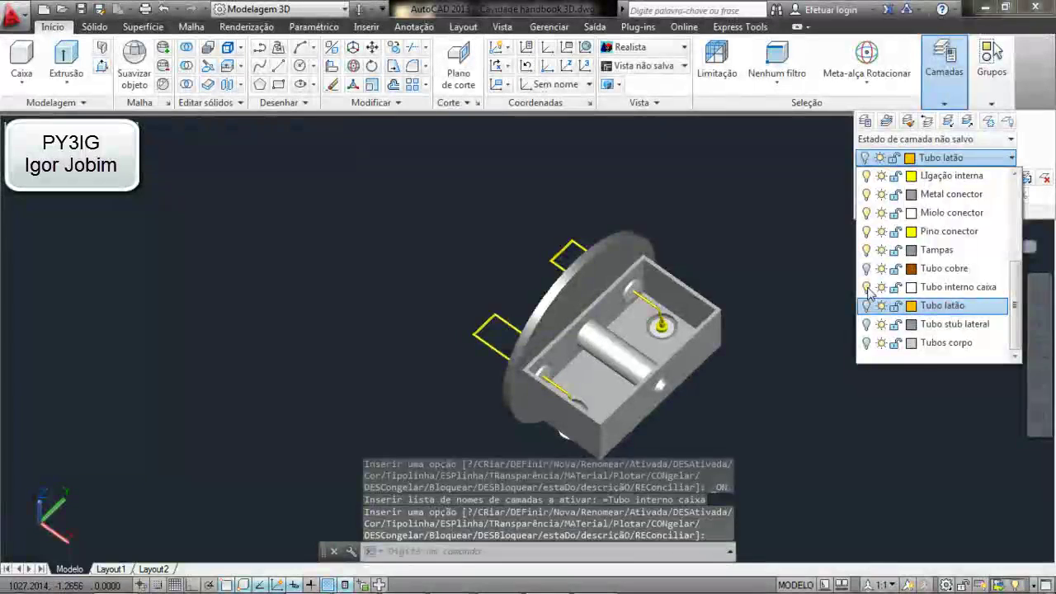
left_click(1040, 383)
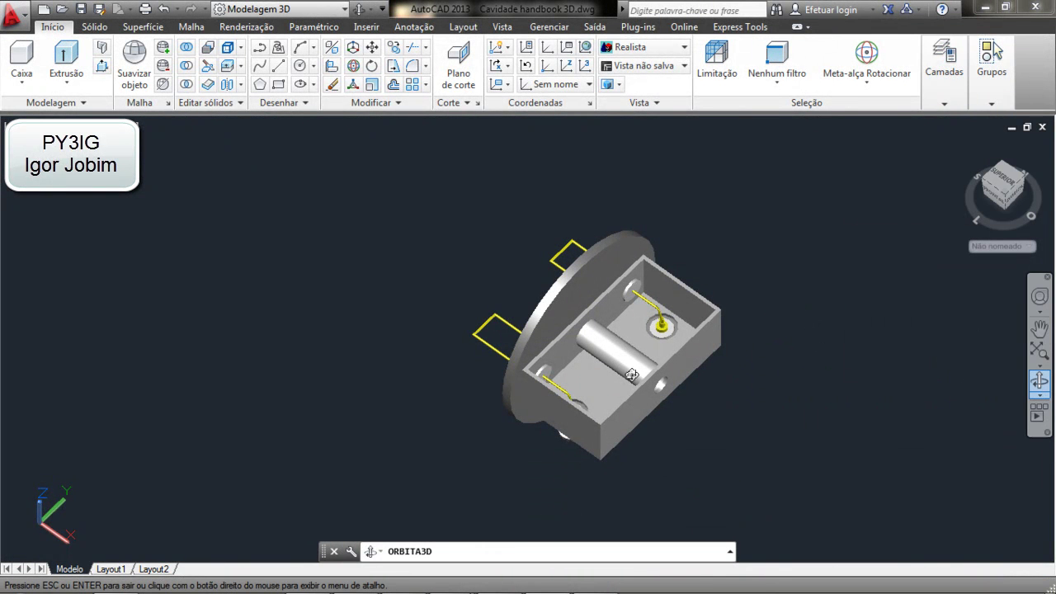
left_click_drag(652, 432, 698, 168)
key("Escape")
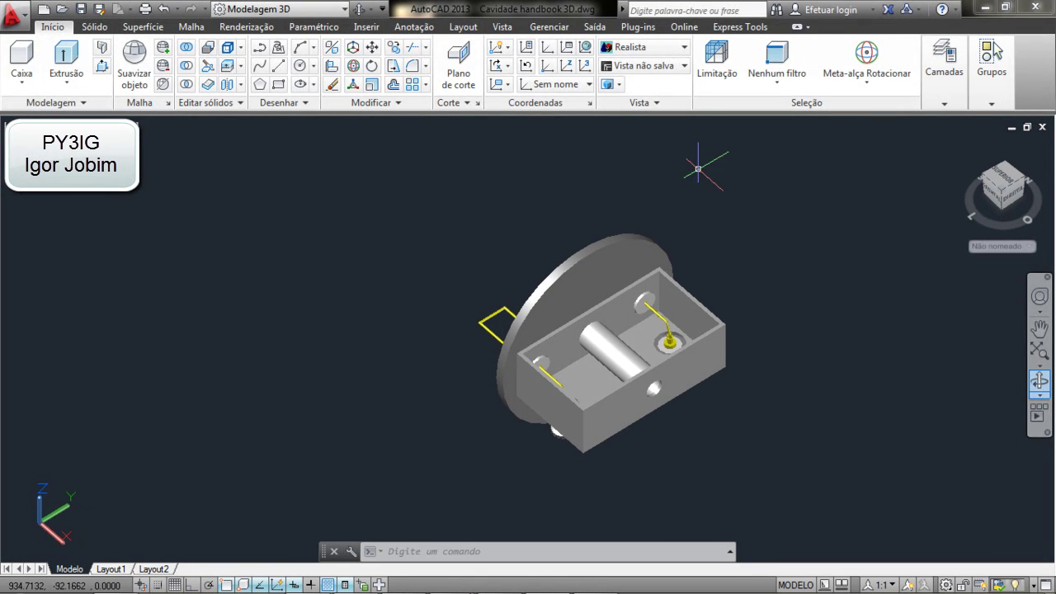
Switch the visual style to Raio X and inspect the inner tube, connectors and wires through the box walls
left_click(656, 52)
left_click(698, 201)
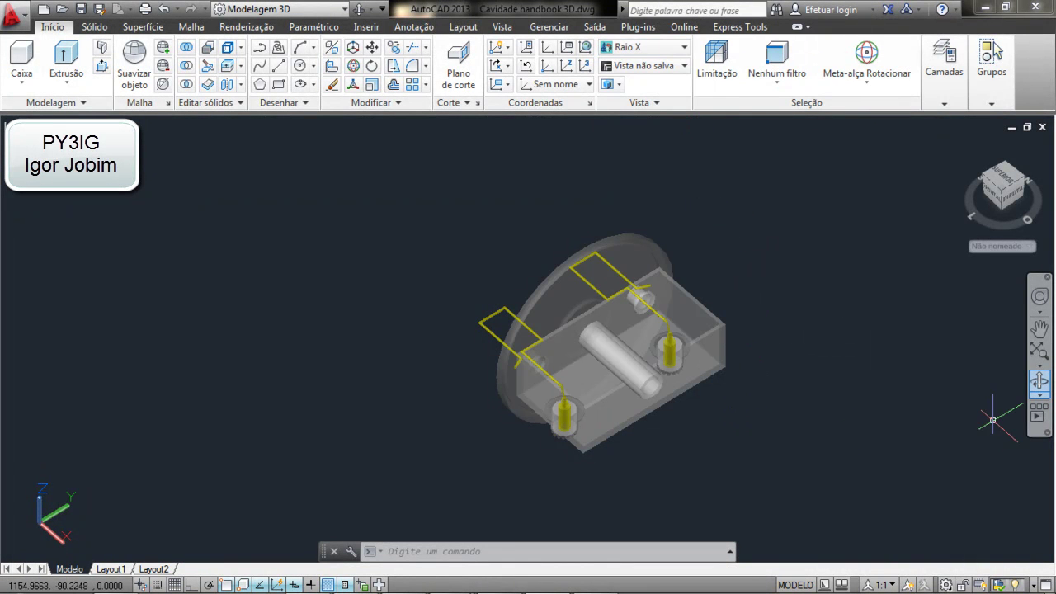
left_click(1039, 384)
left_click_drag(752, 410, 748, 330)
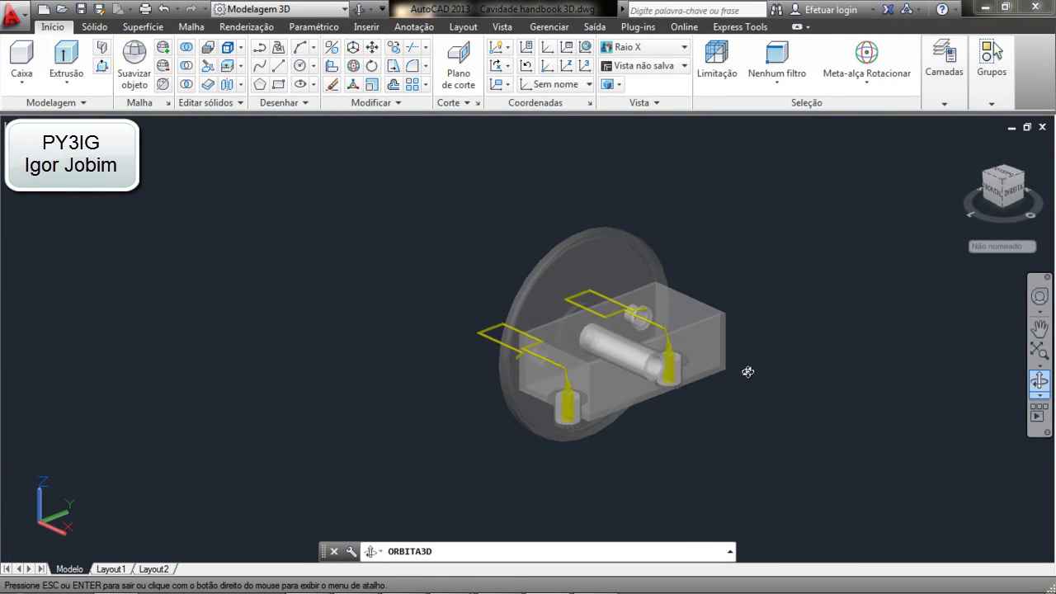